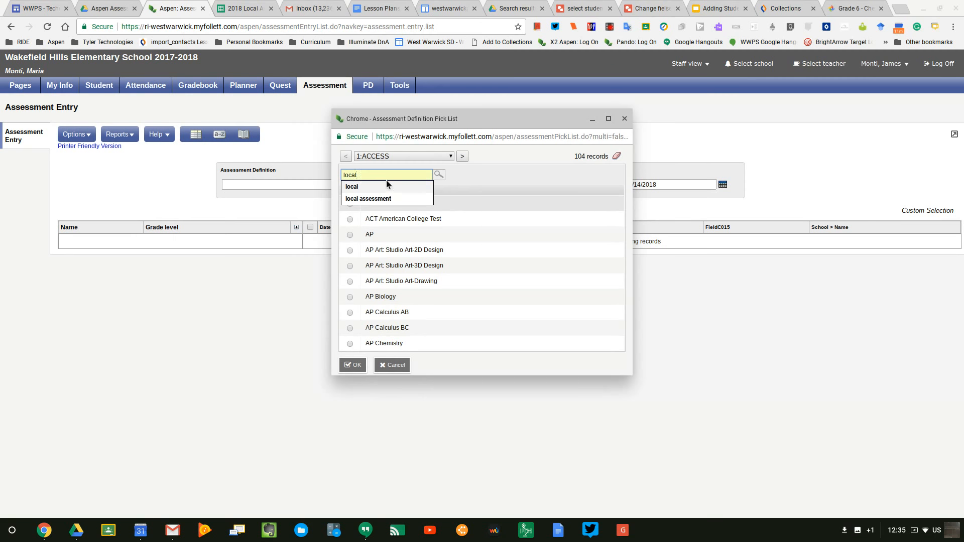
Step: Choose Local Assessments as the assessment definition and display the Local Assessments field set
click(377, 187)
click(438, 174)
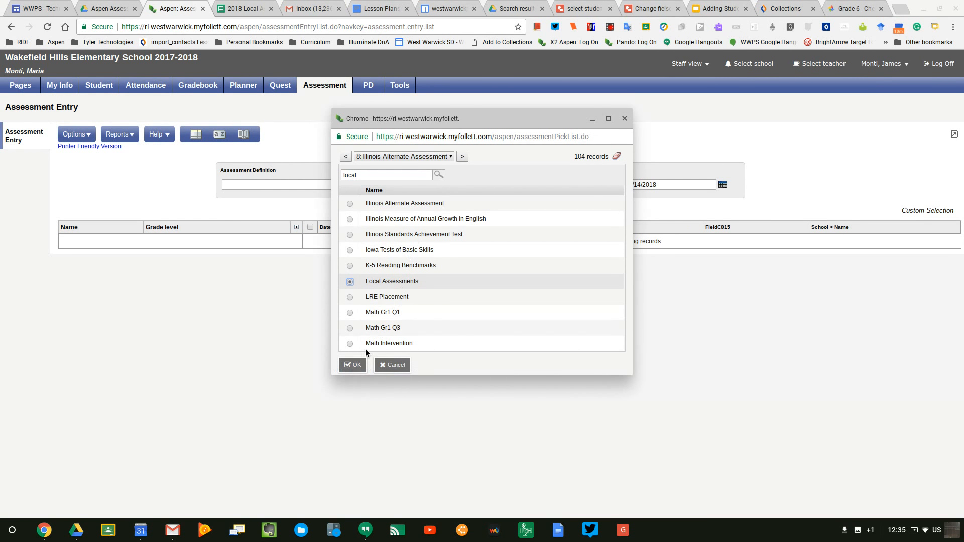
click(348, 366)
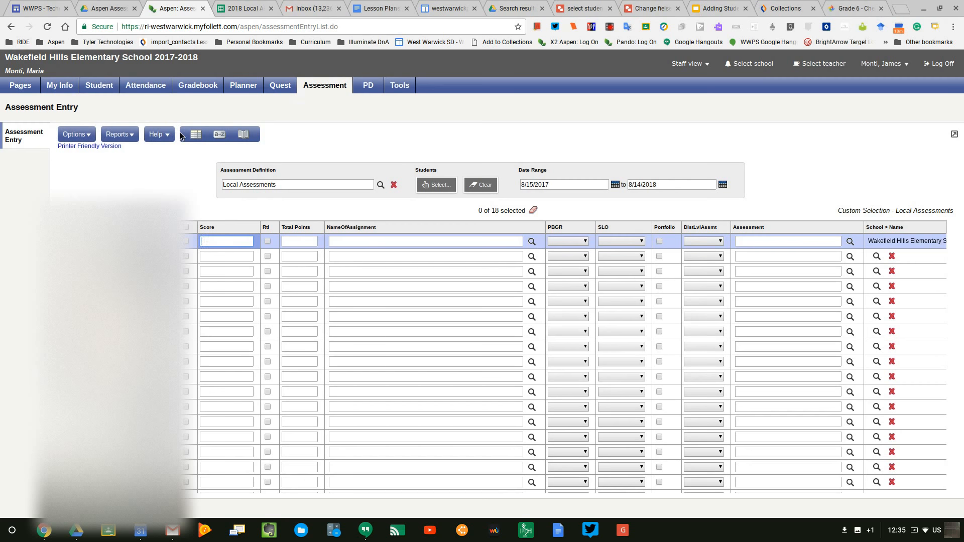
click(196, 135)
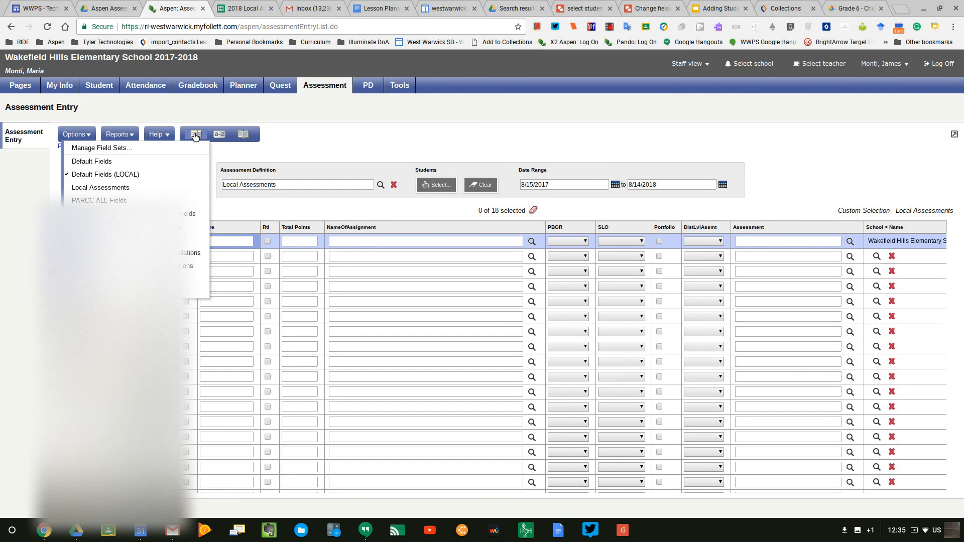
click(94, 189)
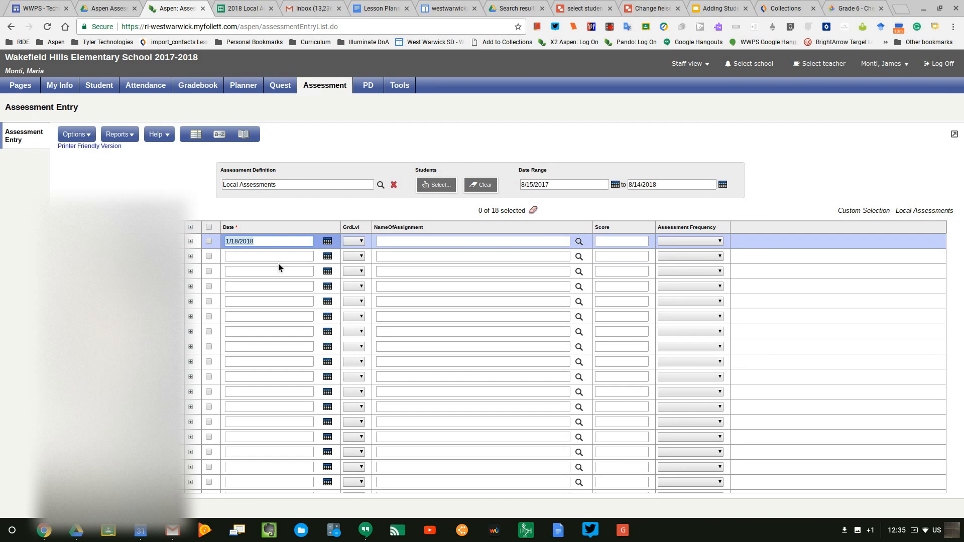
Step: Look up the grade 3 Multiplication & Division pre-assessment date in the 2018 Local Assessment Assignment Names and Dates spreadsheet
click(248, 13)
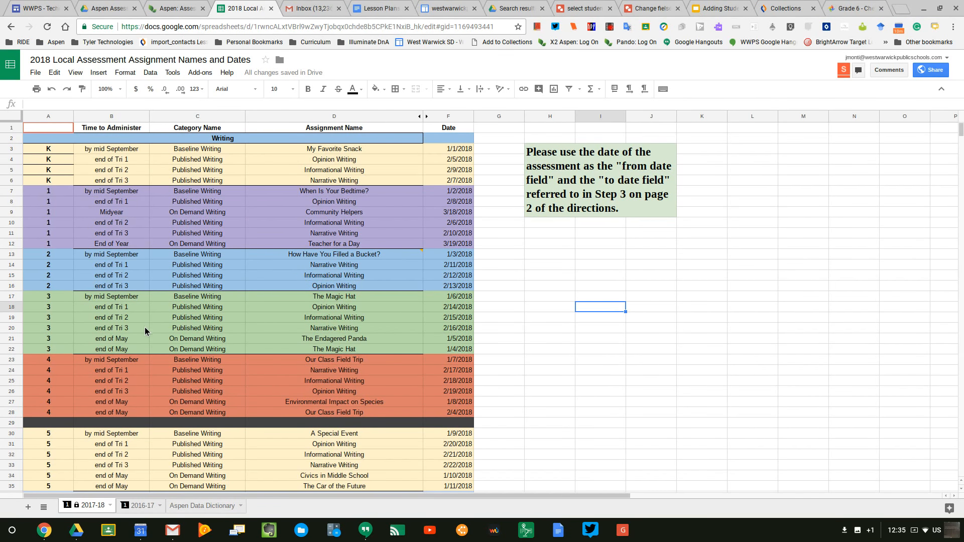
scroll(145, 333, down, 12)
drag(145, 335, 146, 350)
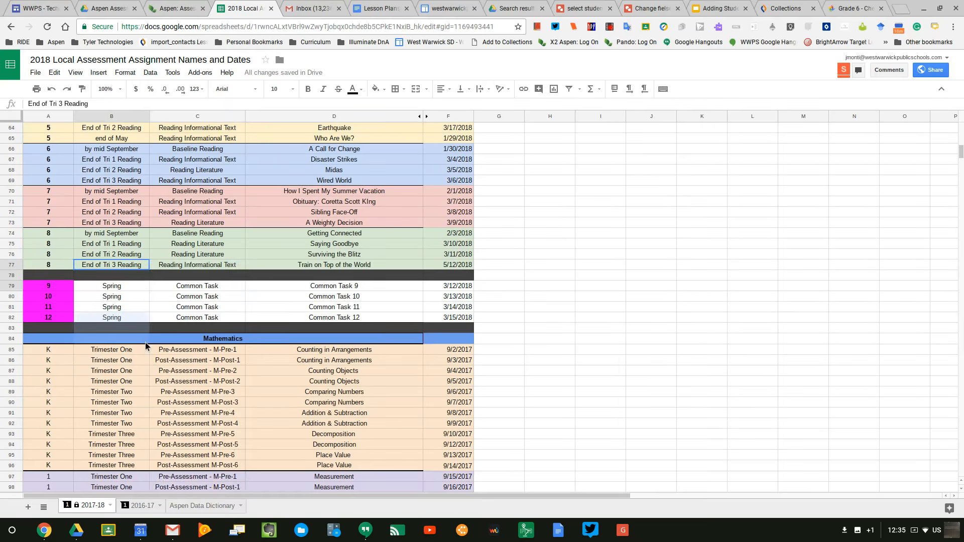
right_click(146, 350)
click(58, 384)
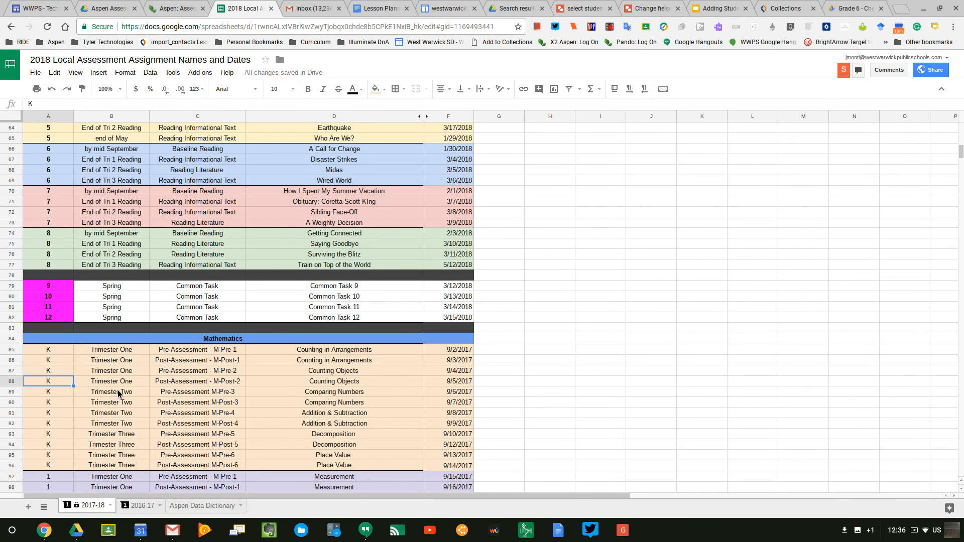
scroll(134, 384, down, 1)
scroll(134, 383, down, 2)
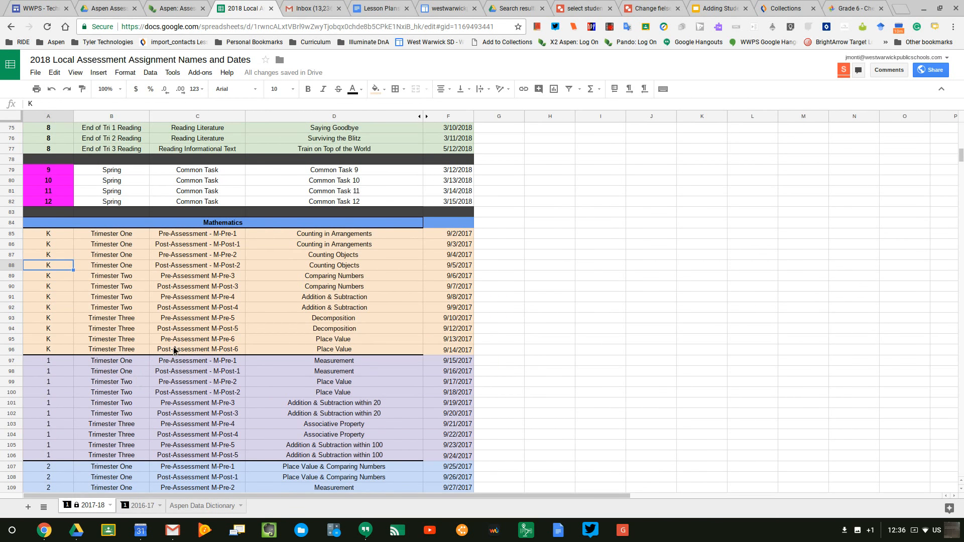
scroll(200, 327, down, 6)
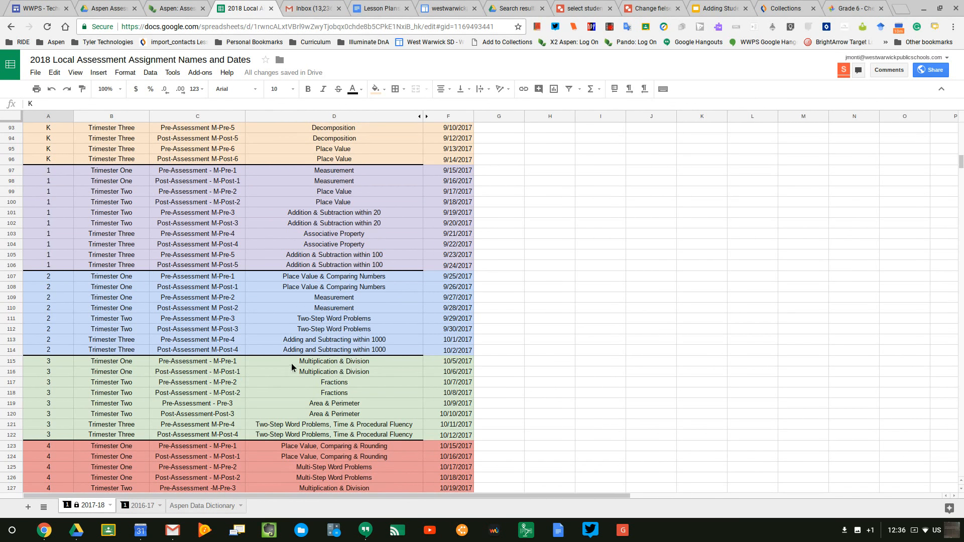
click(461, 363)
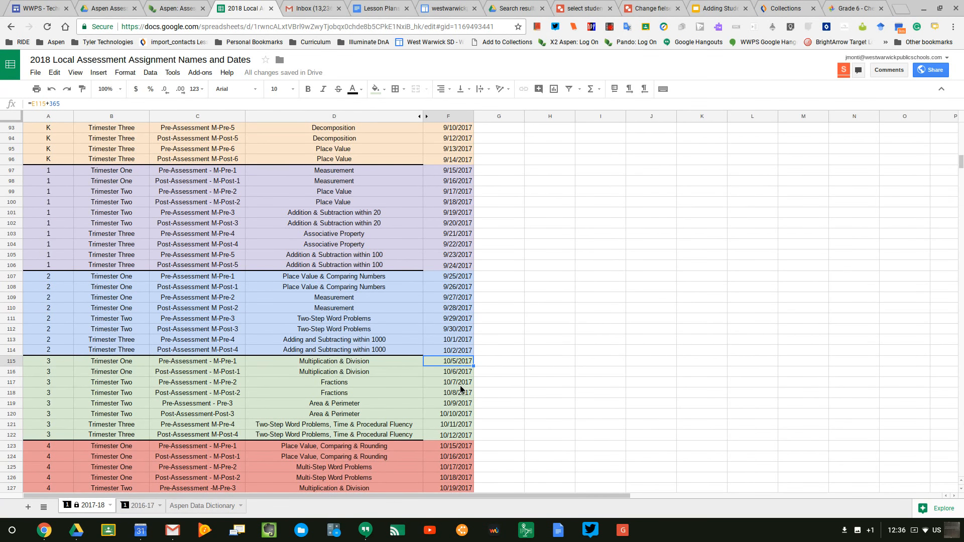
Step: Return to Aspen and set both the start and end of the assessment date range to 10/5/2017
click(178, 9)
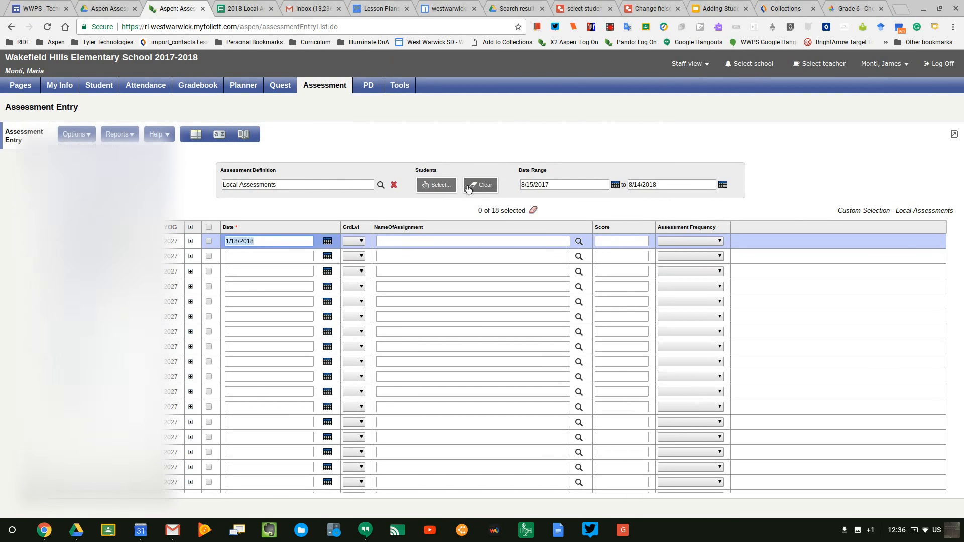
click(558, 184)
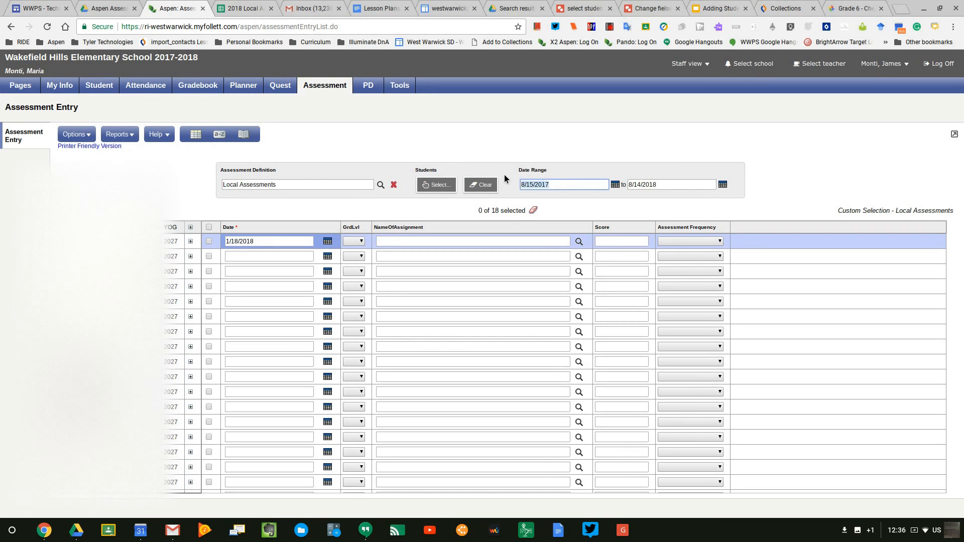
text(1)
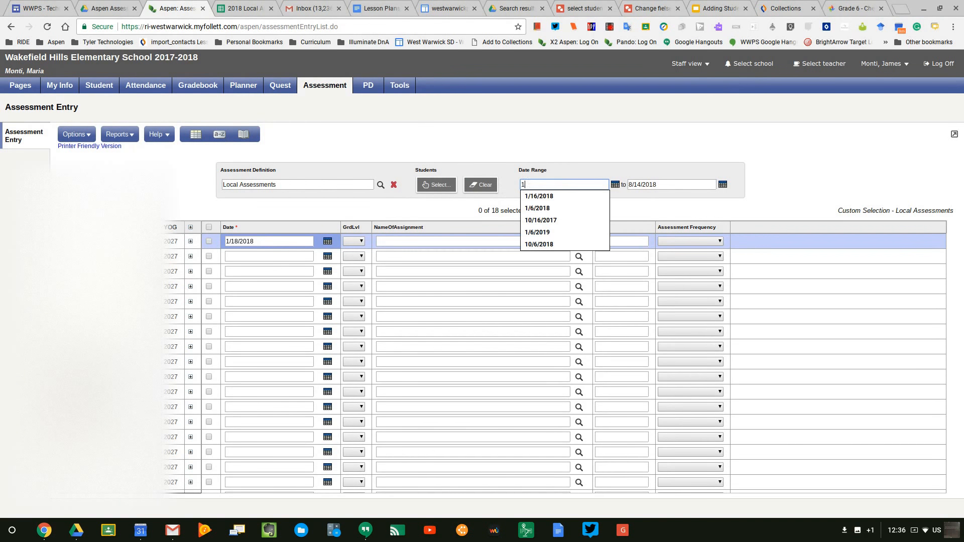
text(005)
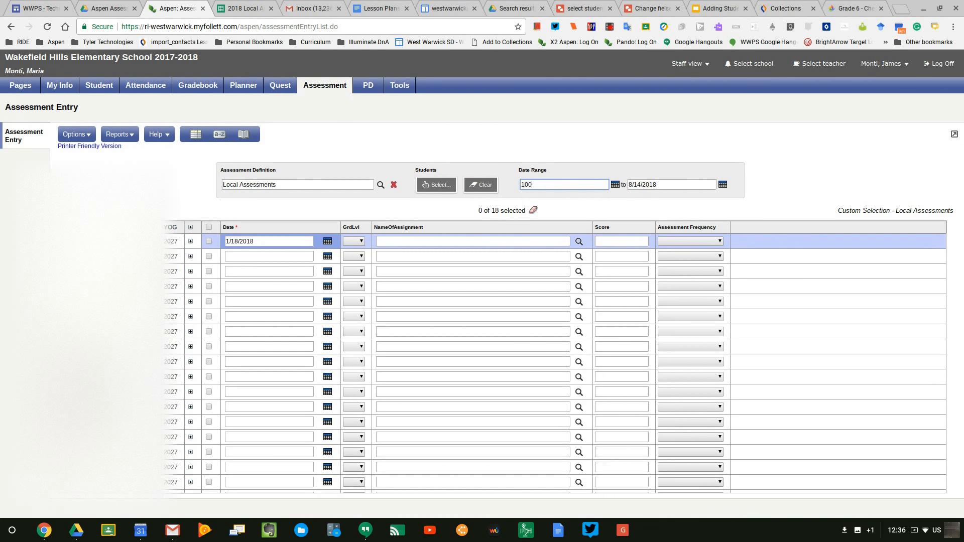
text(17)
click(650, 191)
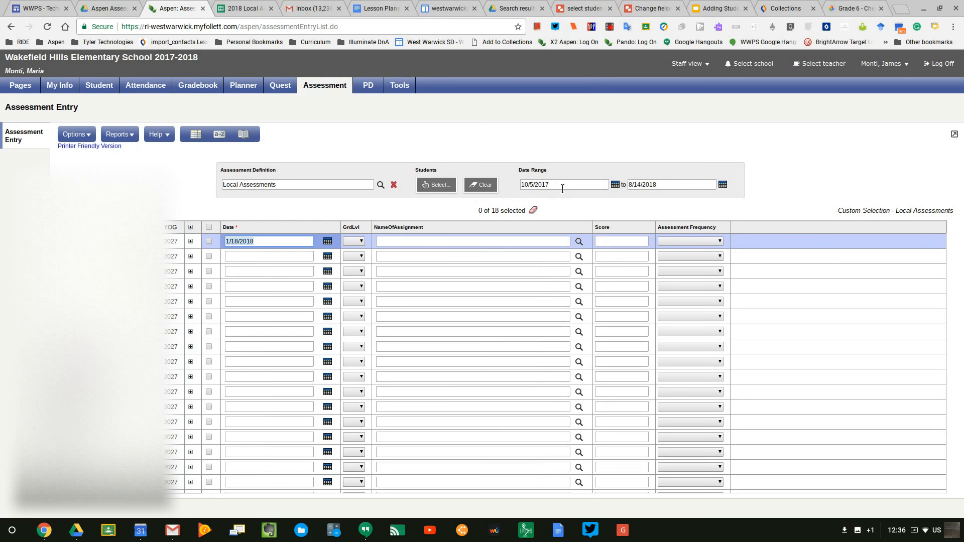
click(668, 185)
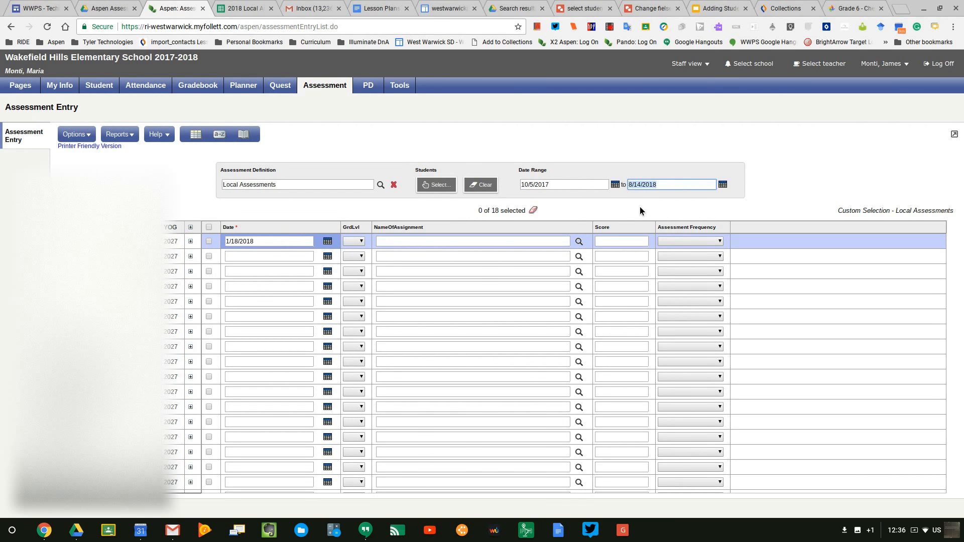
text(100517)
key(Return)
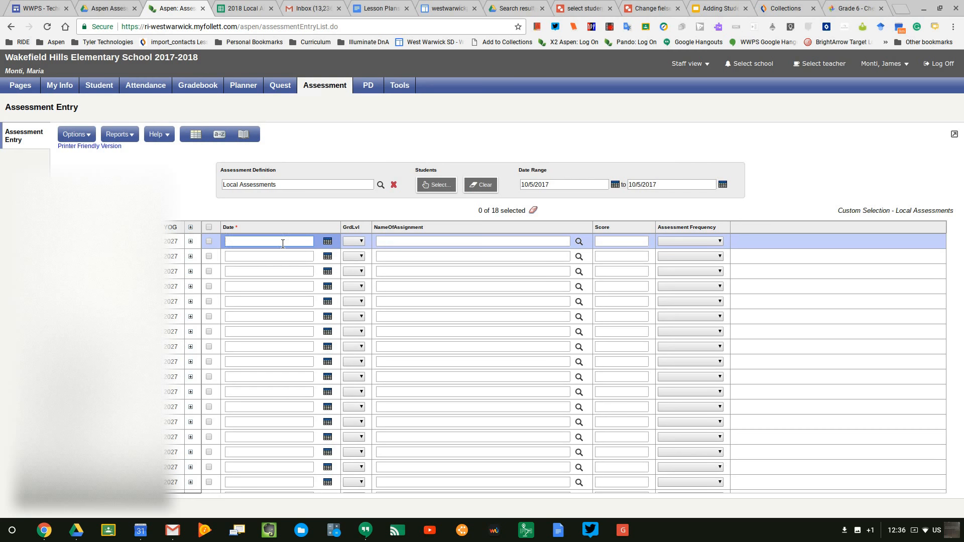
Step: Fill the Date column with 10/5/2017 and the GrdLvl column with 03 for all listed students
text(100517)
key(Down)
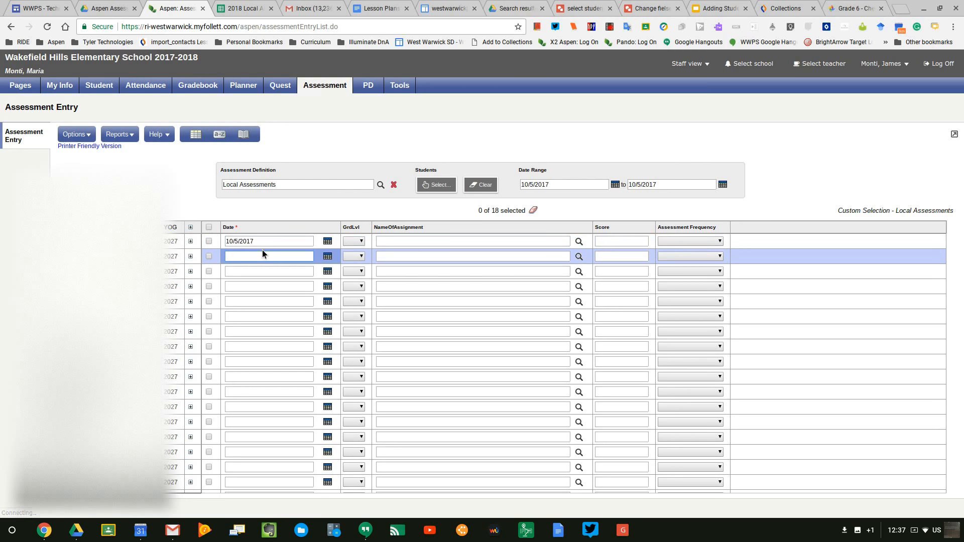
click(267, 243)
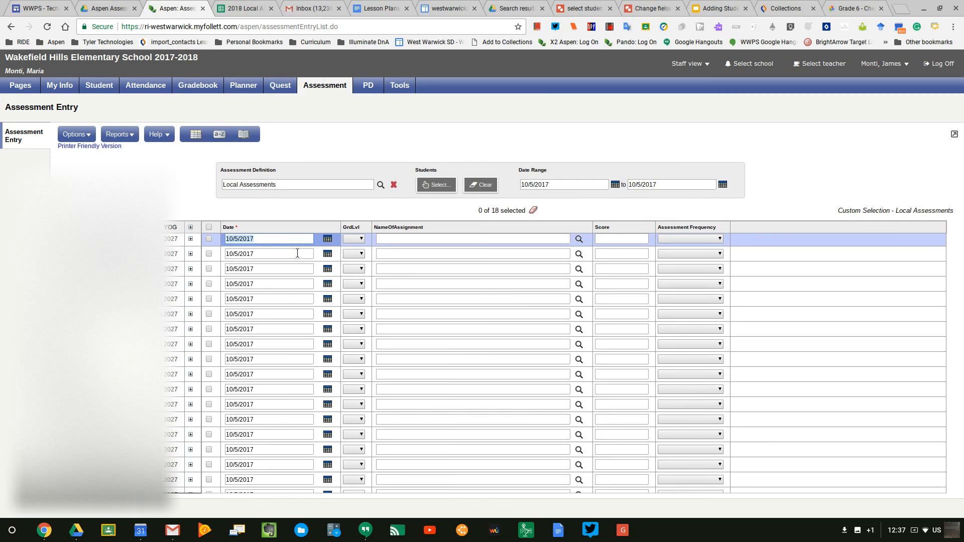
click(355, 244)
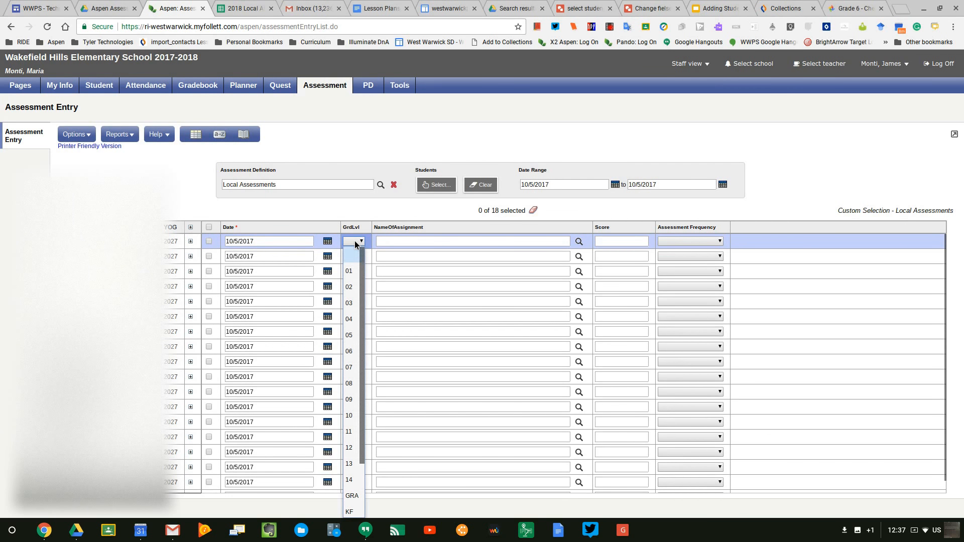
click(352, 303)
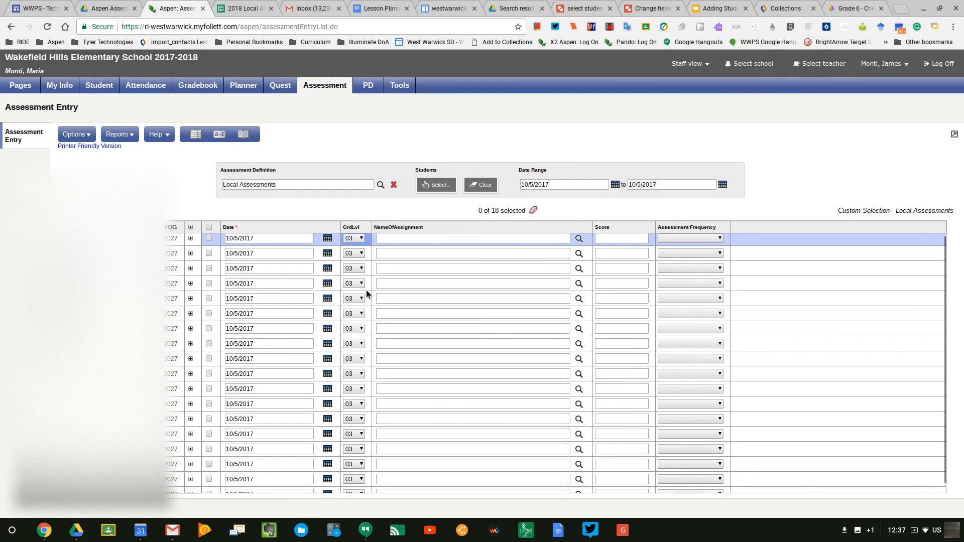
Step: Fill the assignment name with Multiplication & Division from the 3 Assessments category and the assessment frequency with PRE for all students
click(580, 240)
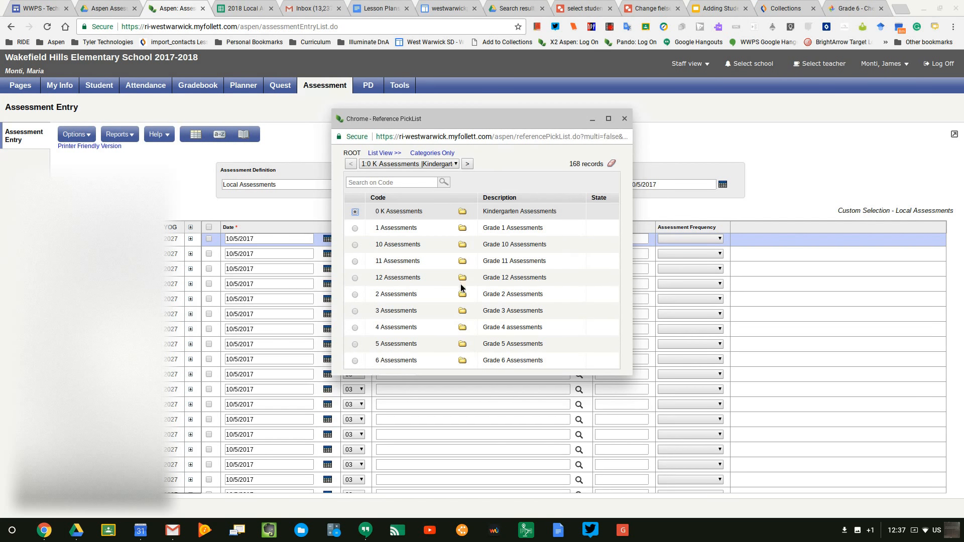
click(463, 312)
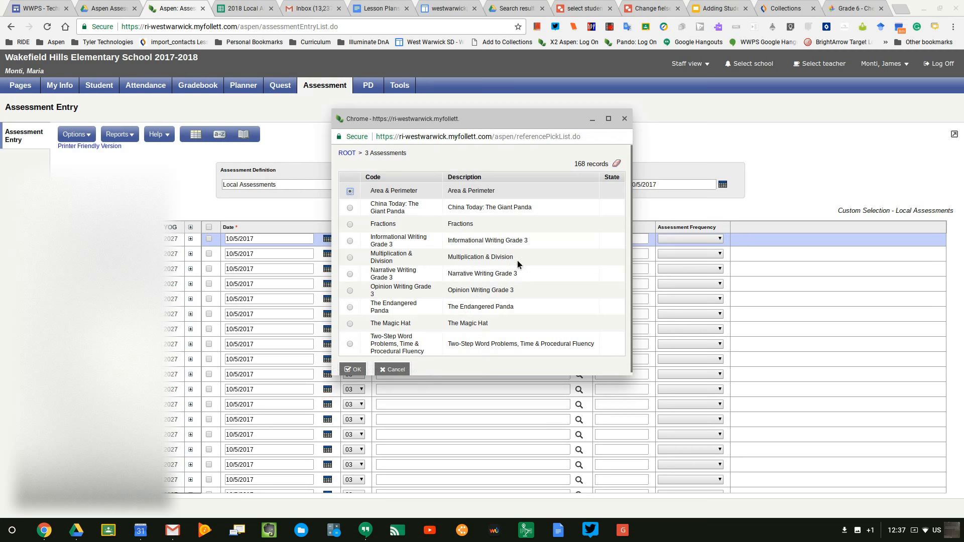
scroll(479, 280, down, 1)
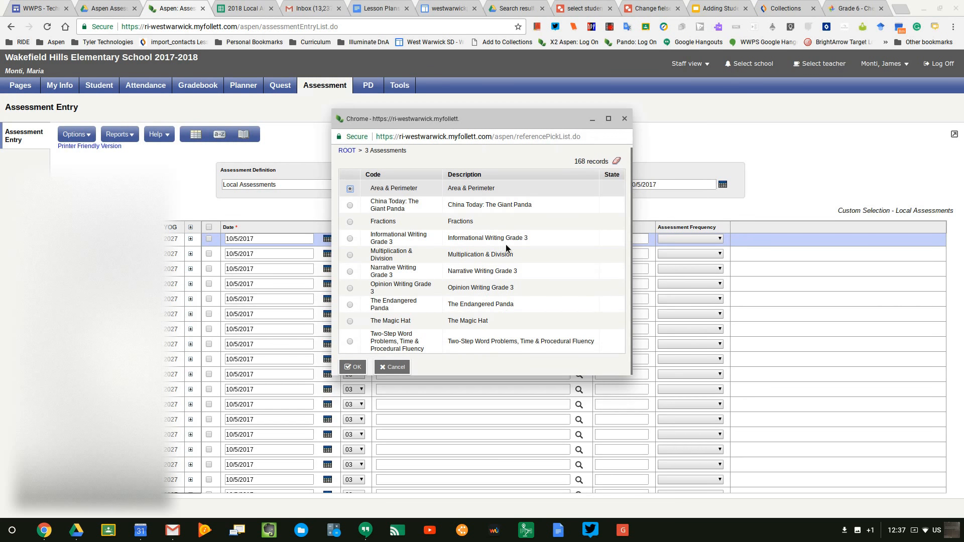
click(350, 255)
click(358, 367)
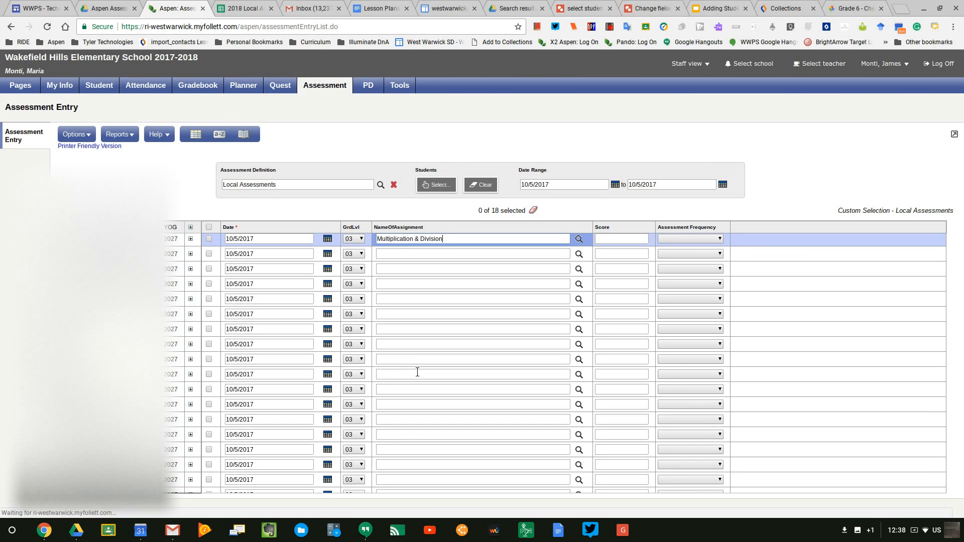
click(695, 238)
click(680, 315)
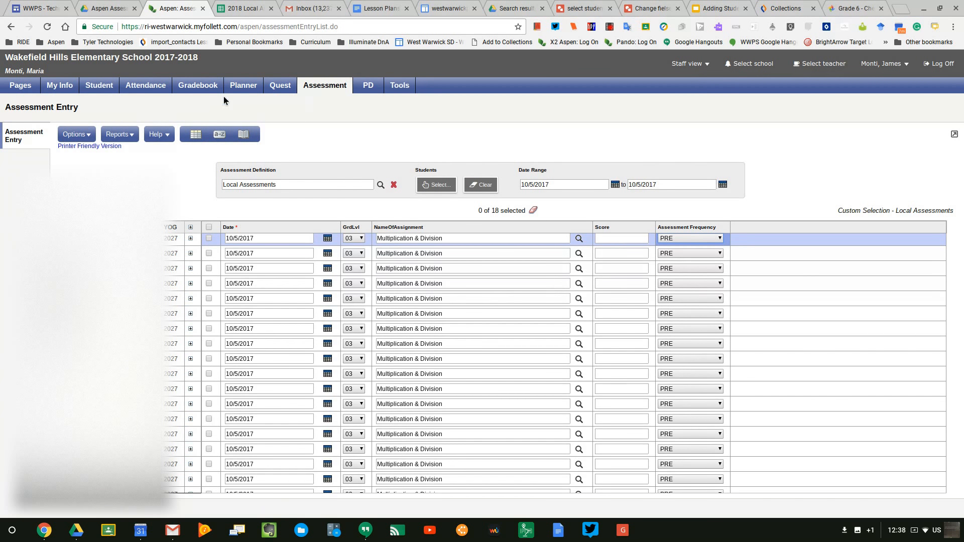
Step: Check the grade 3 Multiplication & Division post-assessment date in the spreadsheet, and clear the student selection in Aspen
click(236, 9)
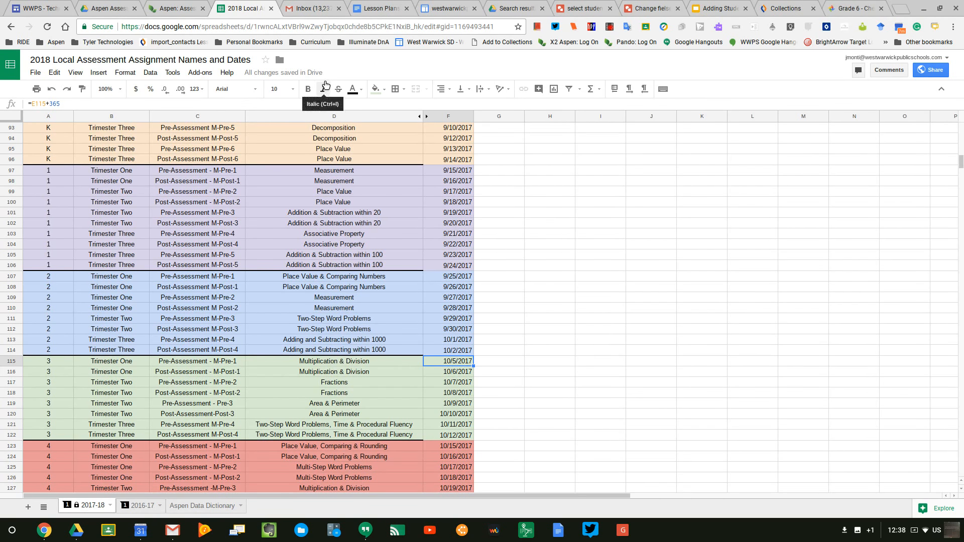
click(172, 9)
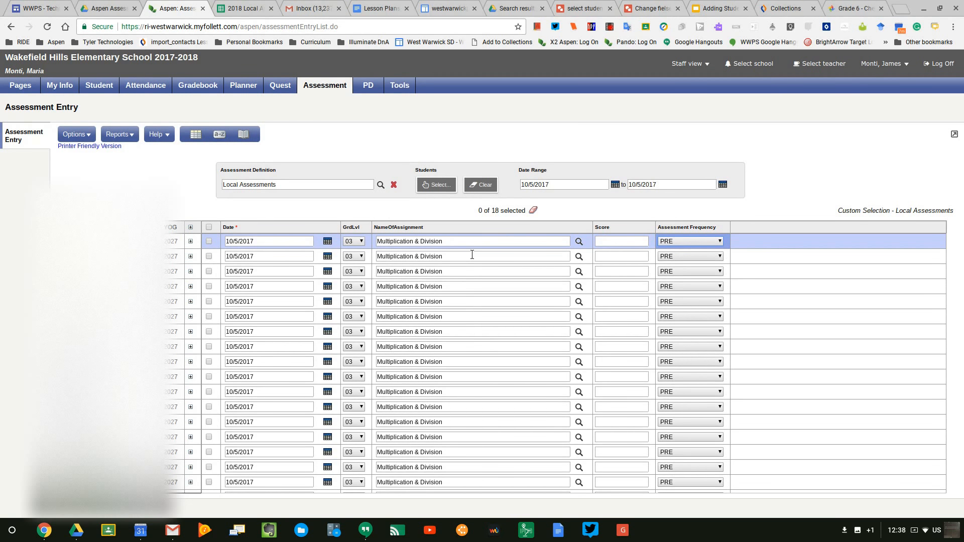
click(483, 189)
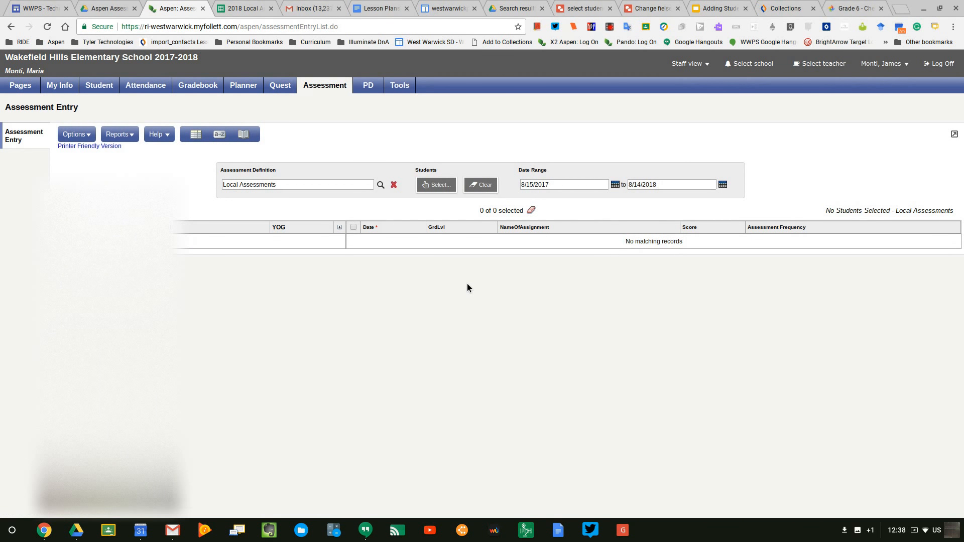
Step: Set both the start and end of the assessment date range to 10/6/2017
drag(554, 184, 510, 186)
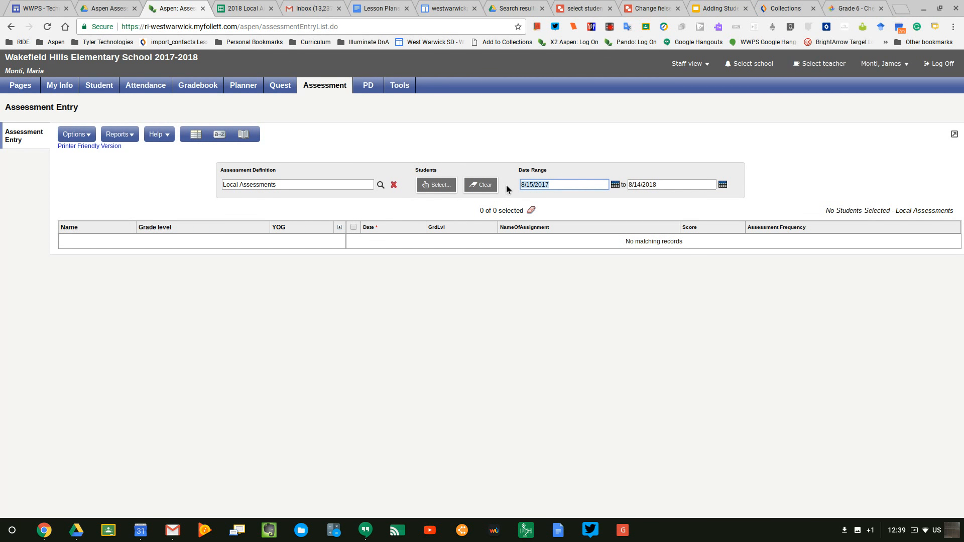
text(10)
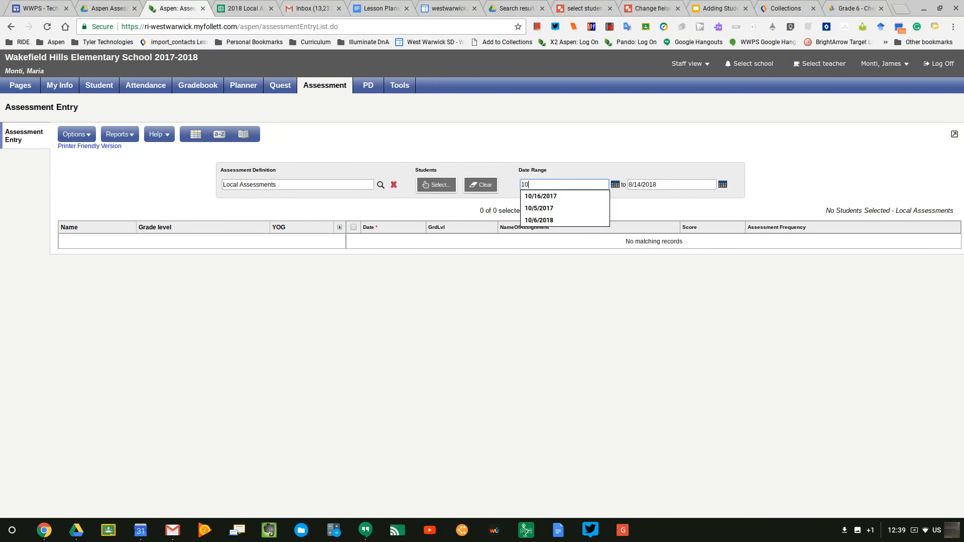
text(0617)
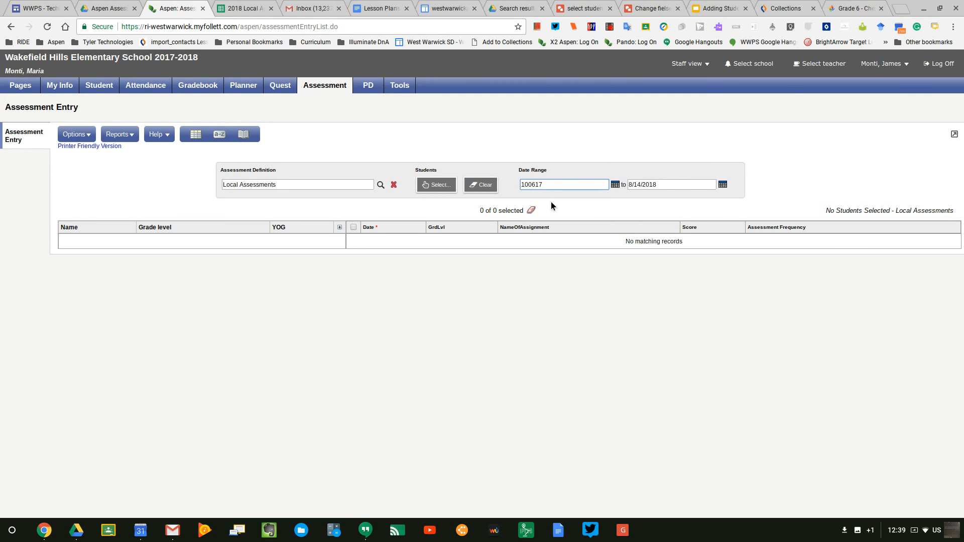
key(Return)
triple_click(673, 184)
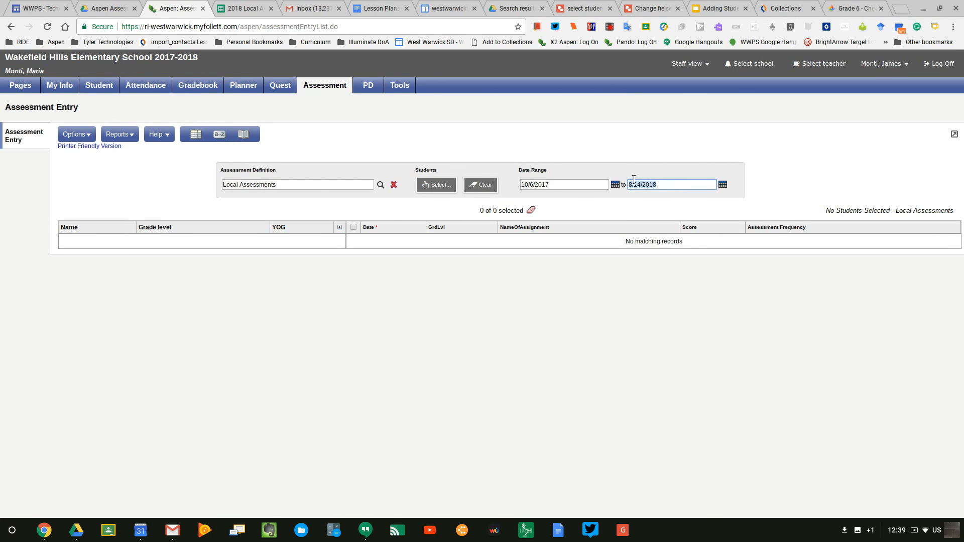
text(10)
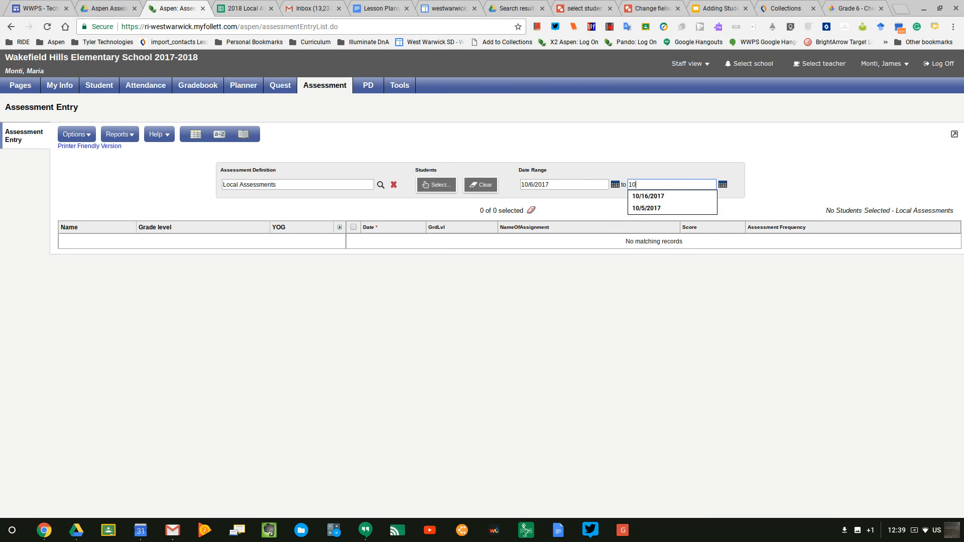
text(0617)
key(Return)
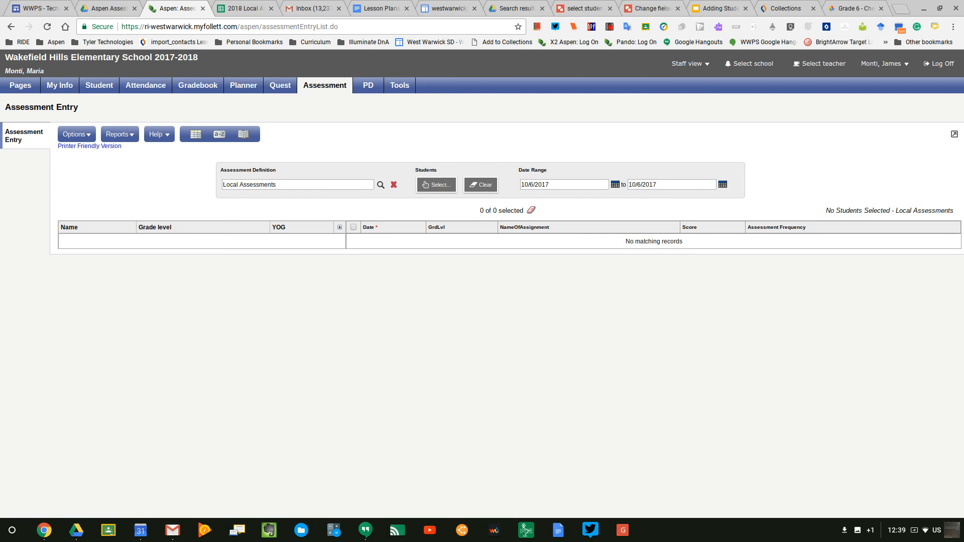
Step: Load the students in my homeroom into the assessment entry list
click(442, 187)
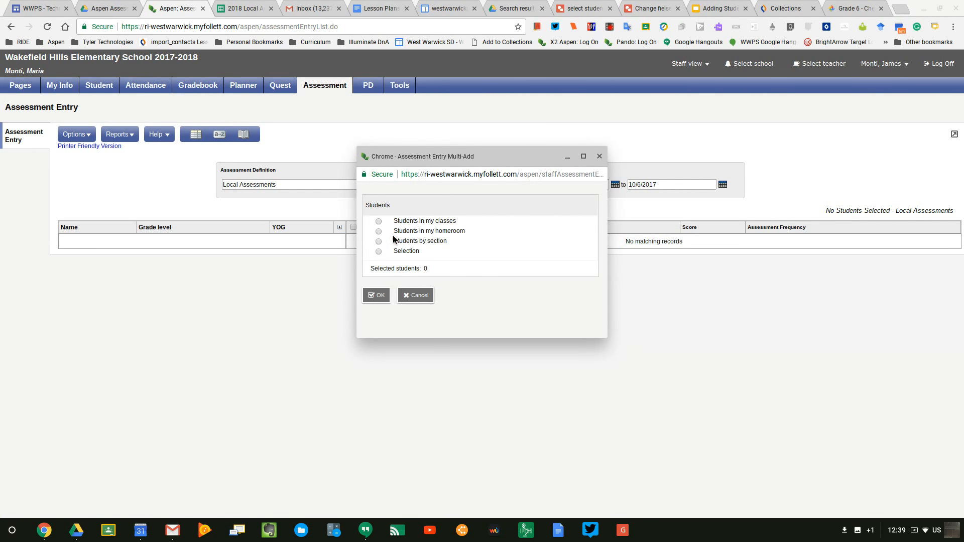
click(378, 231)
click(375, 296)
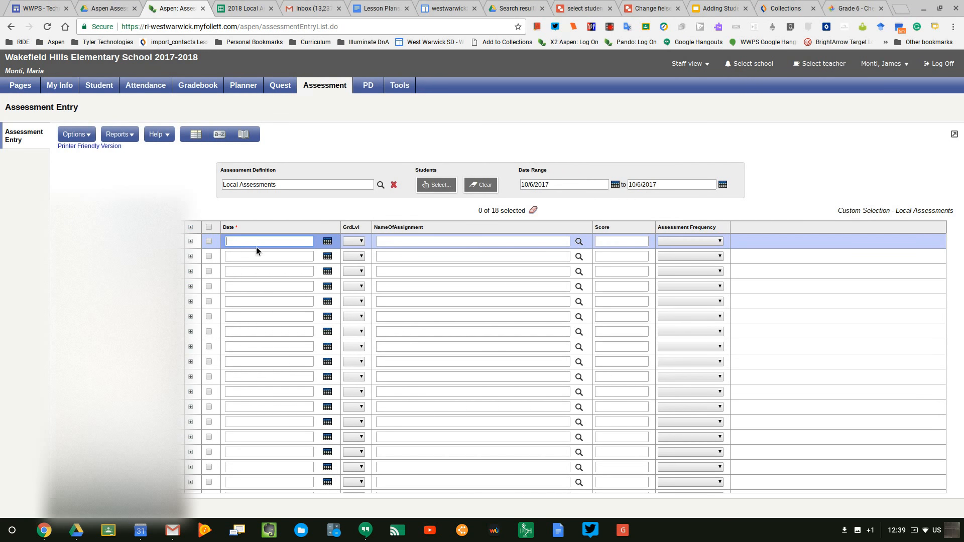
Step: Fill the Date column with 10/6/2017 and the GrdLvl column with 03 for all listed students
text(1006)
text(17)
key(Return)
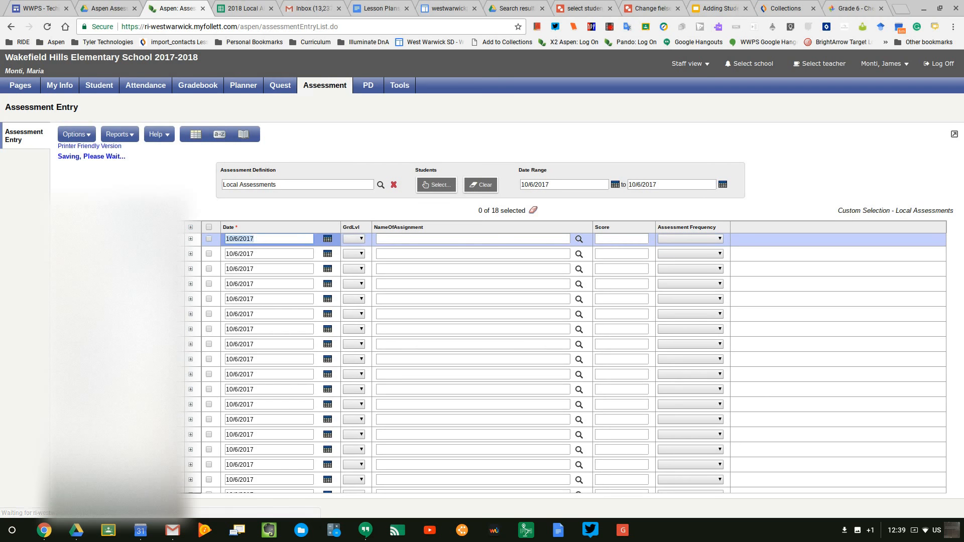
click(360, 240)
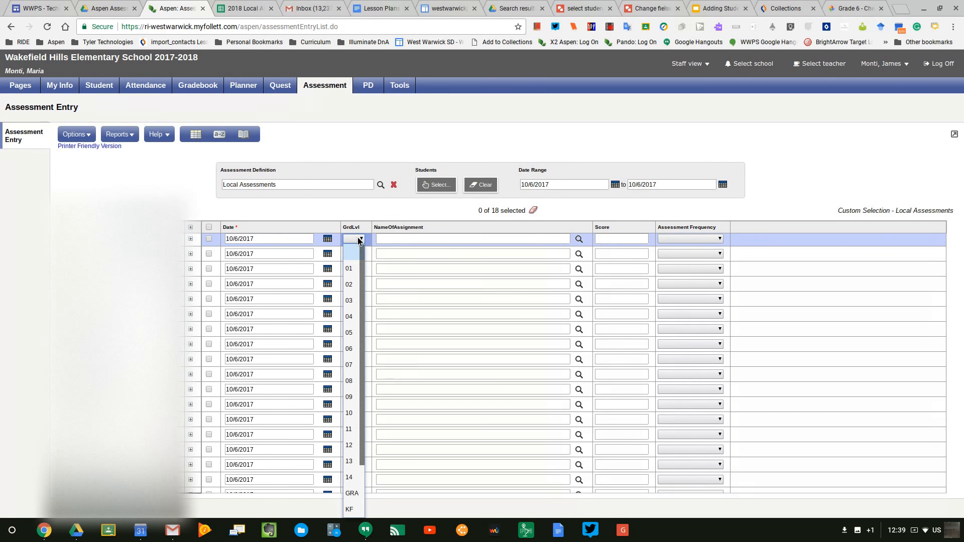
click(354, 300)
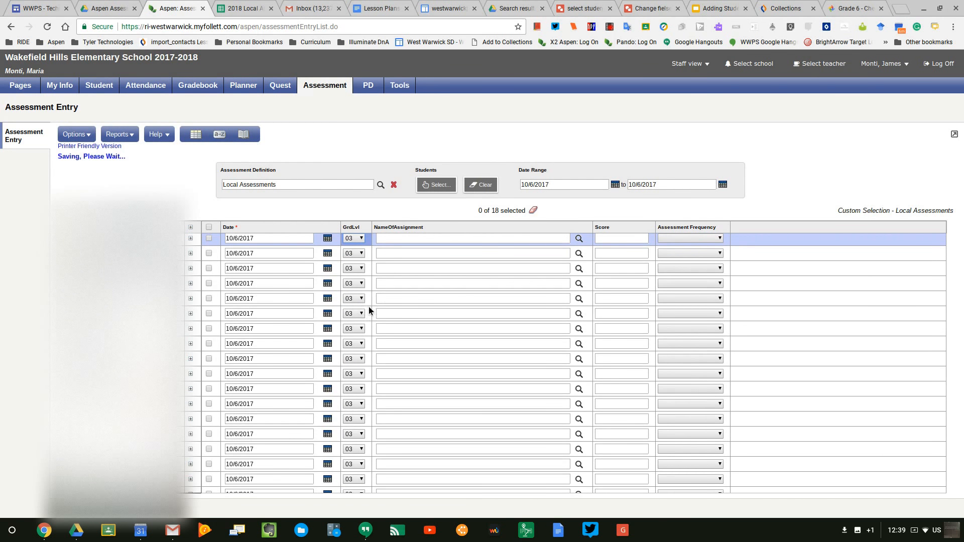
Step: Fill the assignment name with Multiplication & Division from the 3 Assessments category and the assessment frequency with POST for all students
click(580, 240)
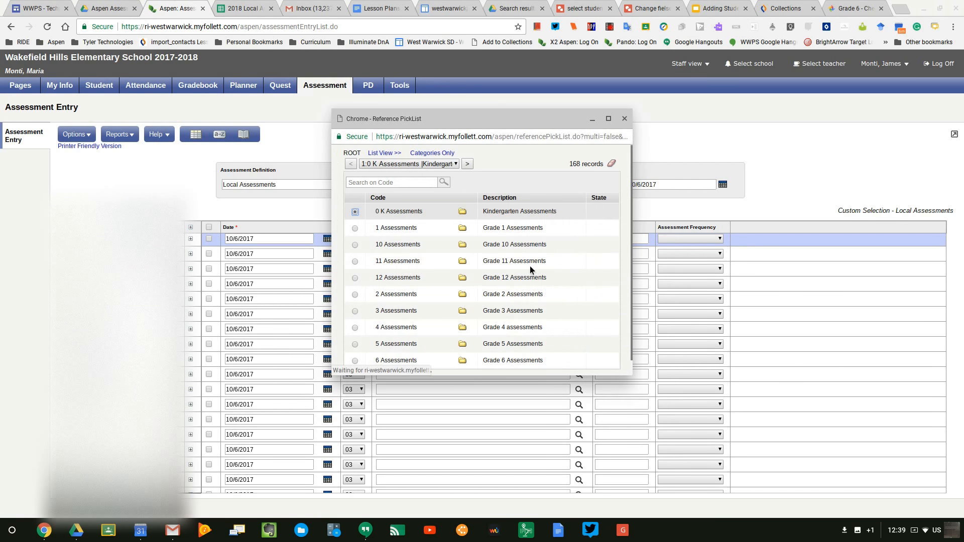
click(463, 311)
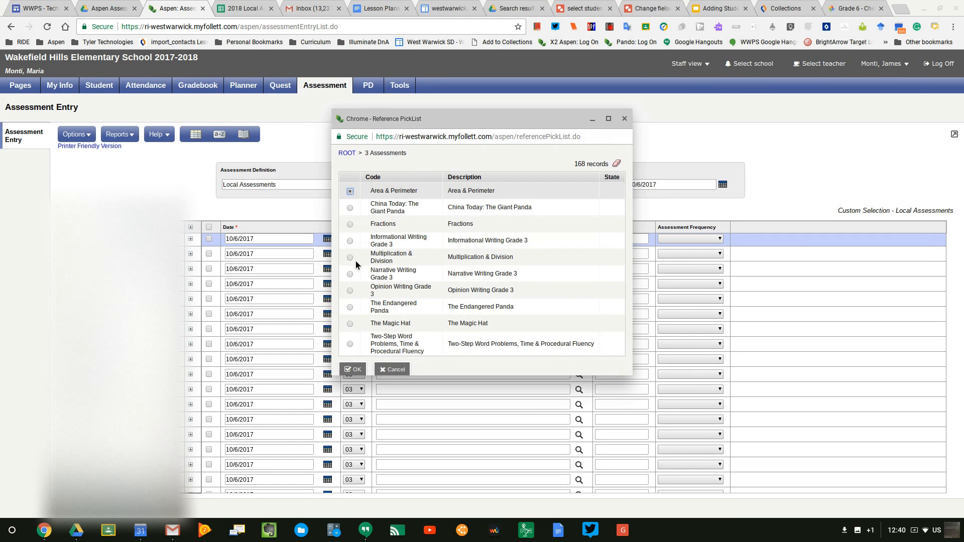
click(350, 258)
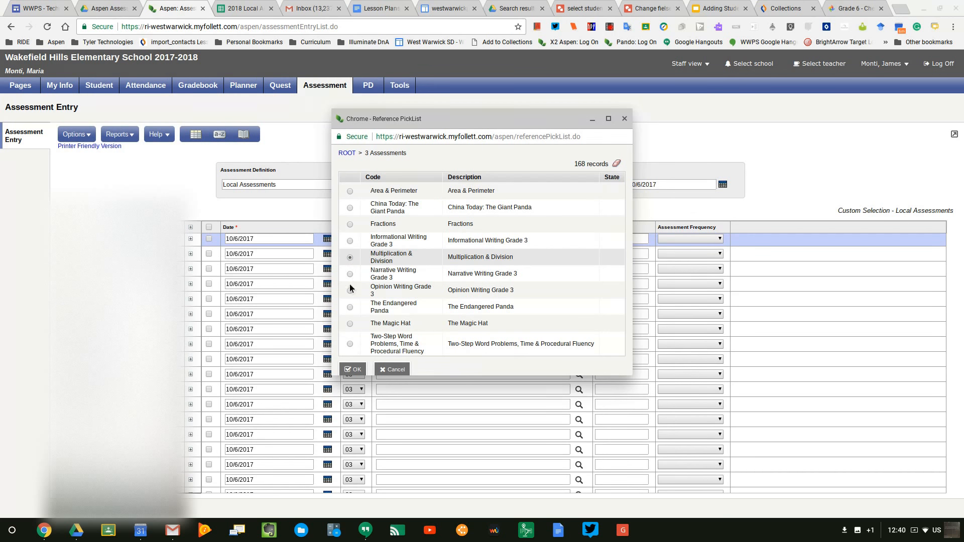
click(353, 371)
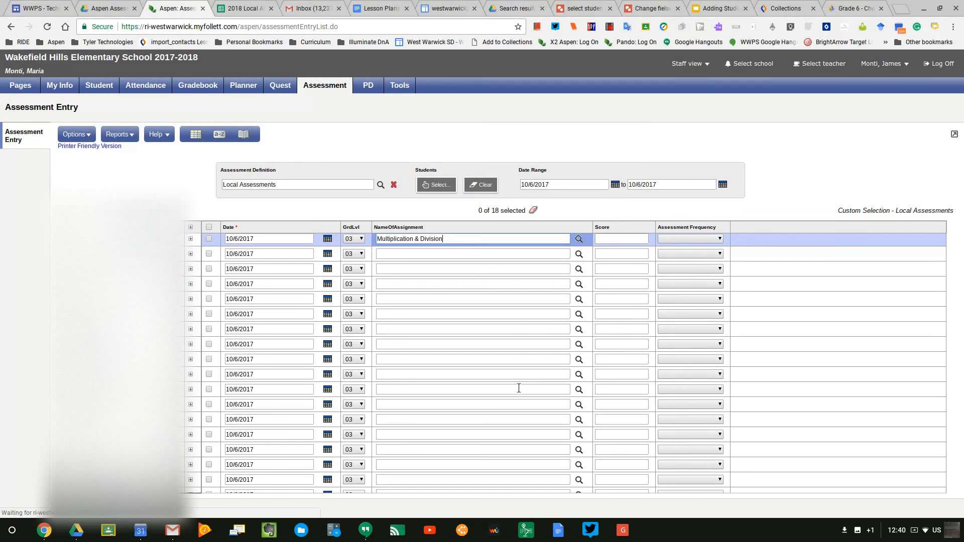
click(702, 239)
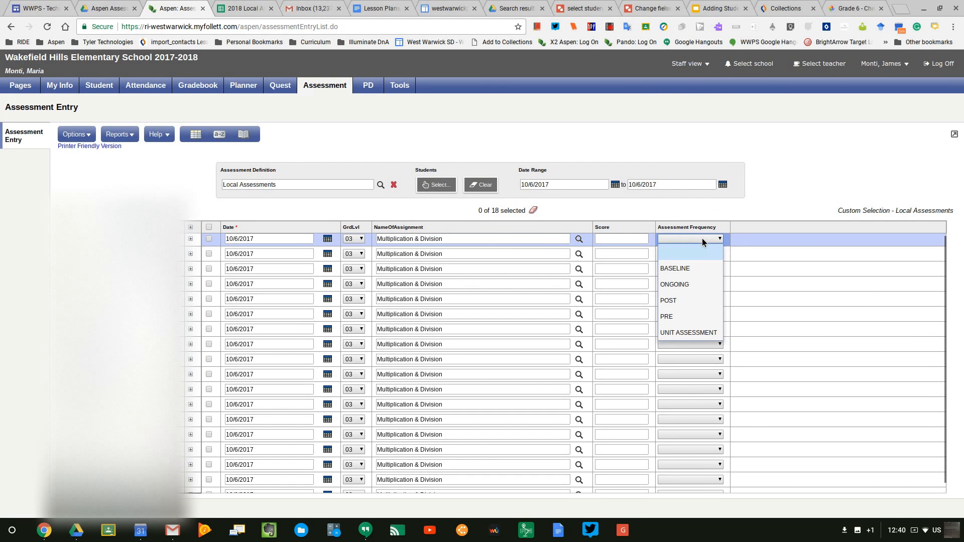
click(687, 301)
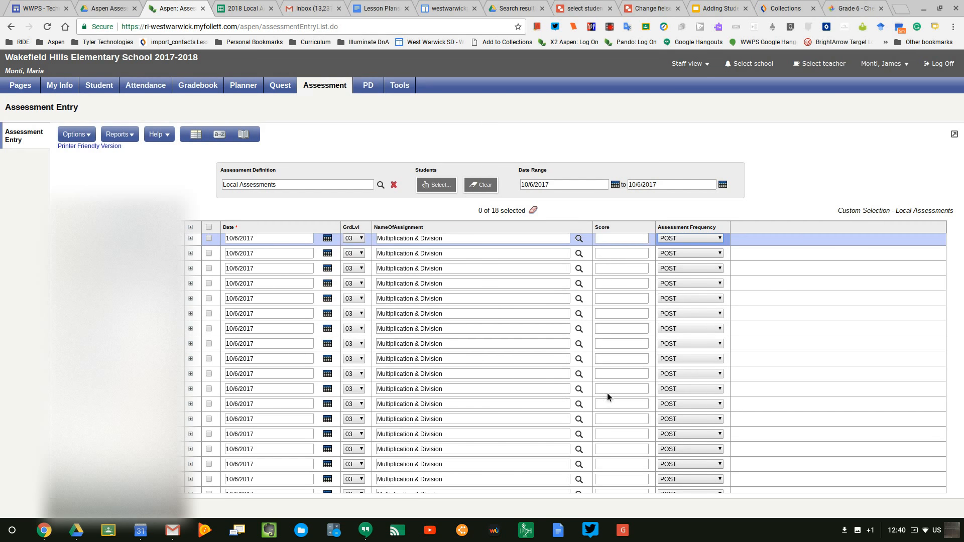
Step: Check the grade 3 pre-assessment date in the spreadsheet and set the start of Aspen's assessment date range to 10/5/2017
scroll(613, 376, up, 1)
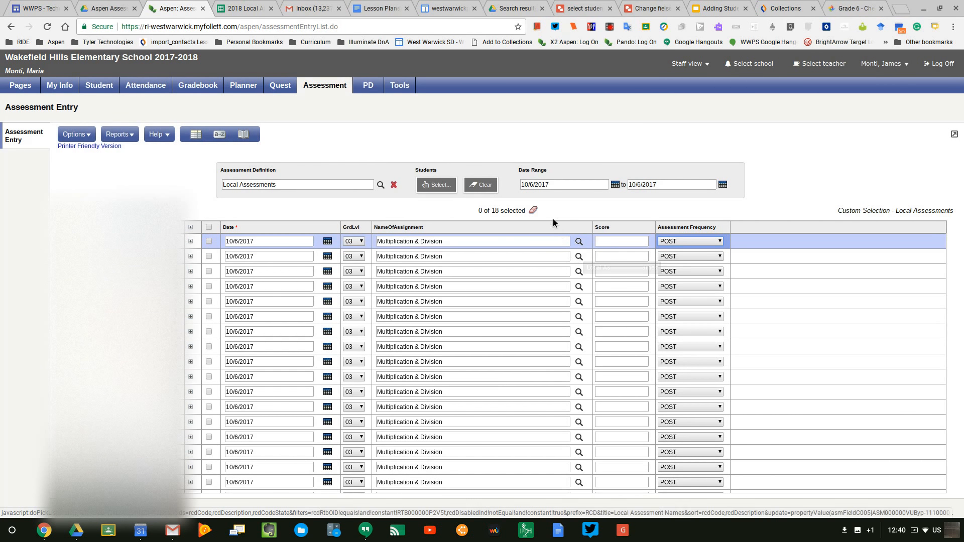
click(568, 186)
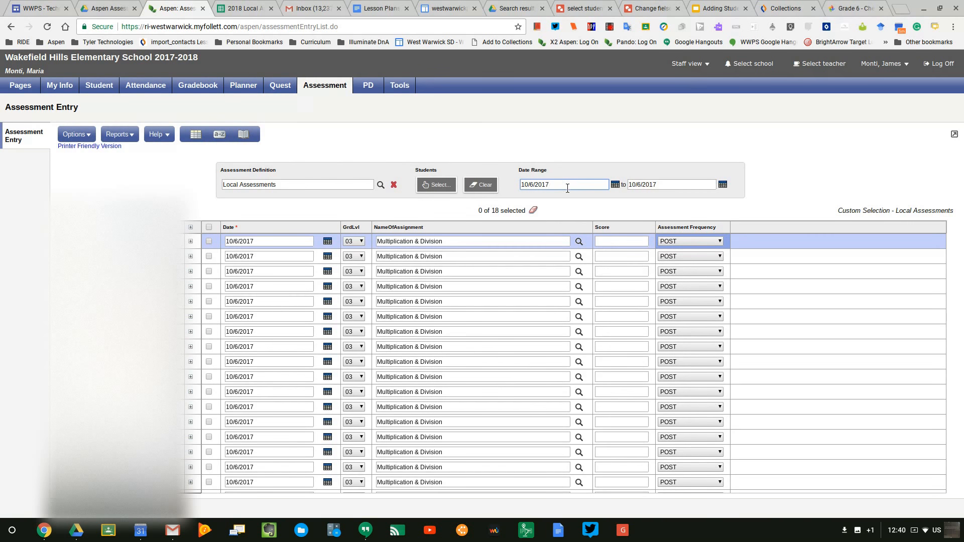
click(231, 3)
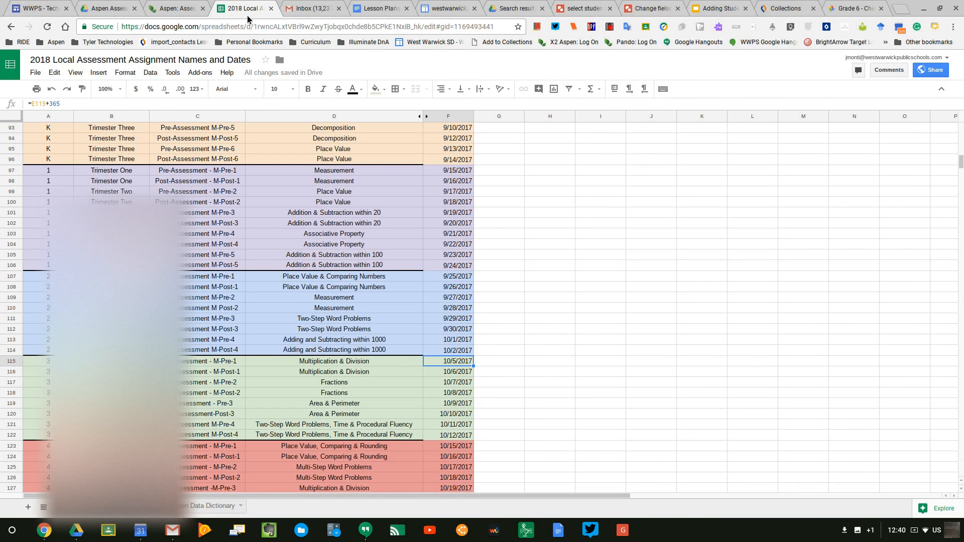
click(175, 9)
drag(557, 183, 504, 177)
text(100517)
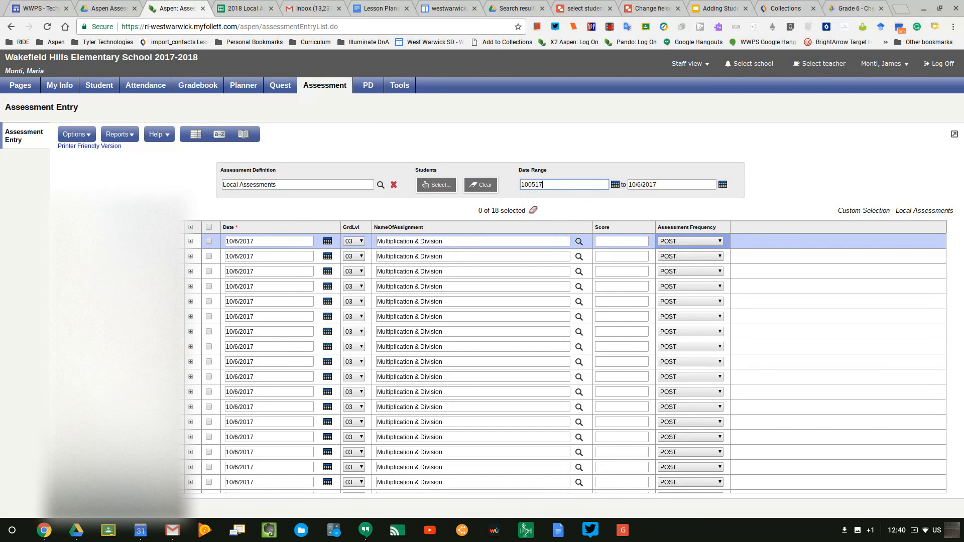
key(Return)
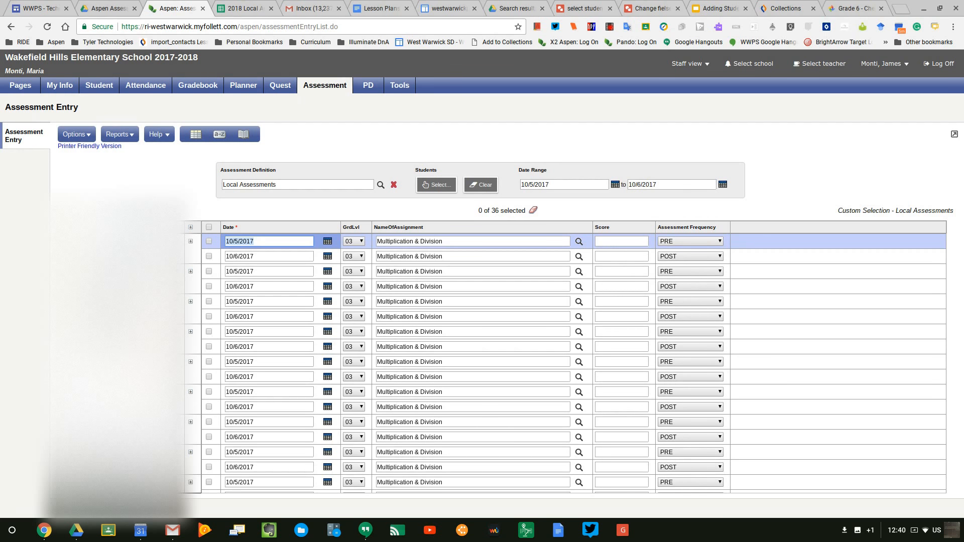
Step: Set the end of the assessment date range to 10/5/2017 to list only the Multiplication & Division pre-assessment records
click(624, 242)
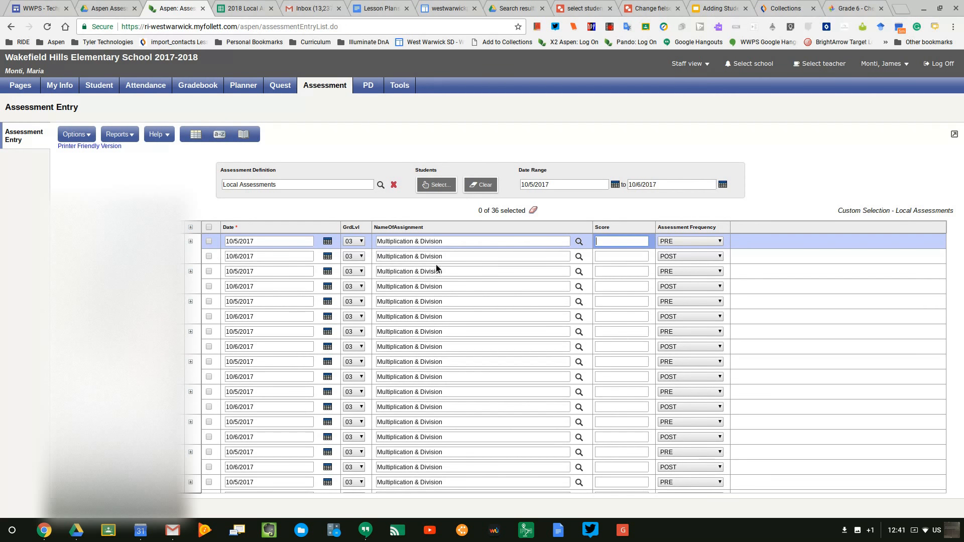
click(661, 185)
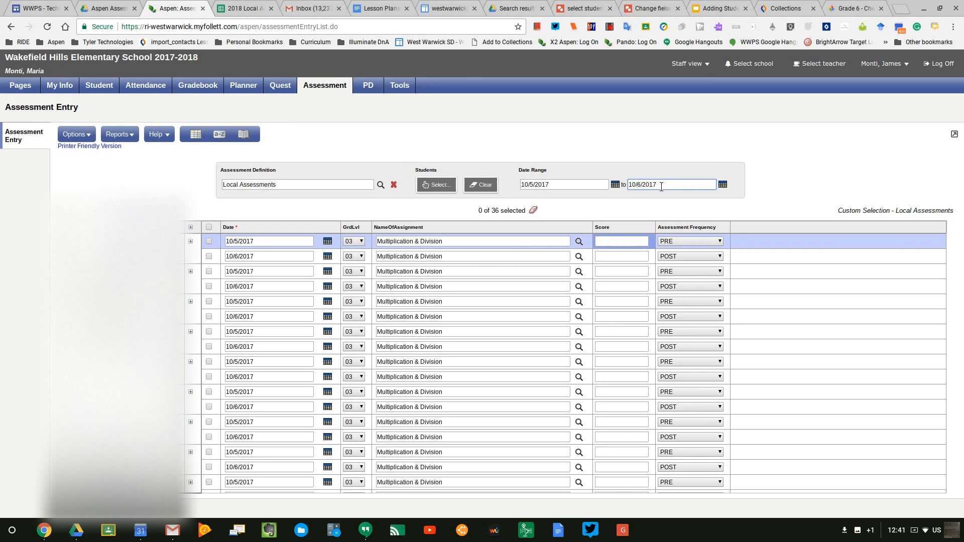
triple_click(661, 183)
text(10)
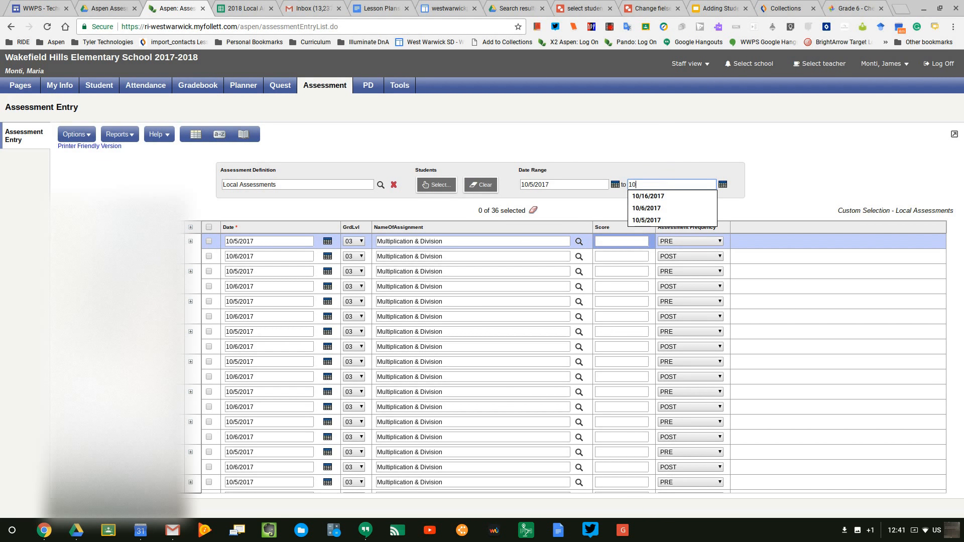
text(0517)
key(Return)
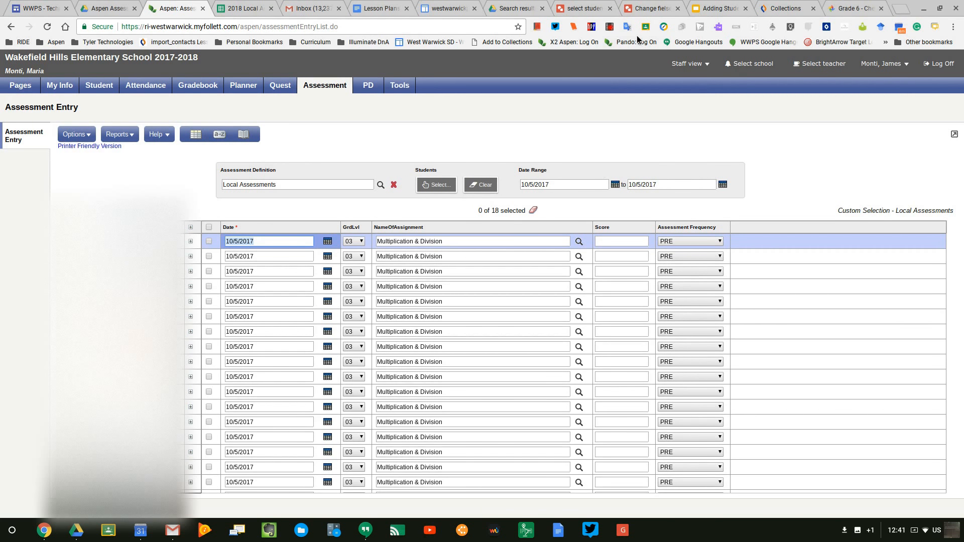
click(609, 27)
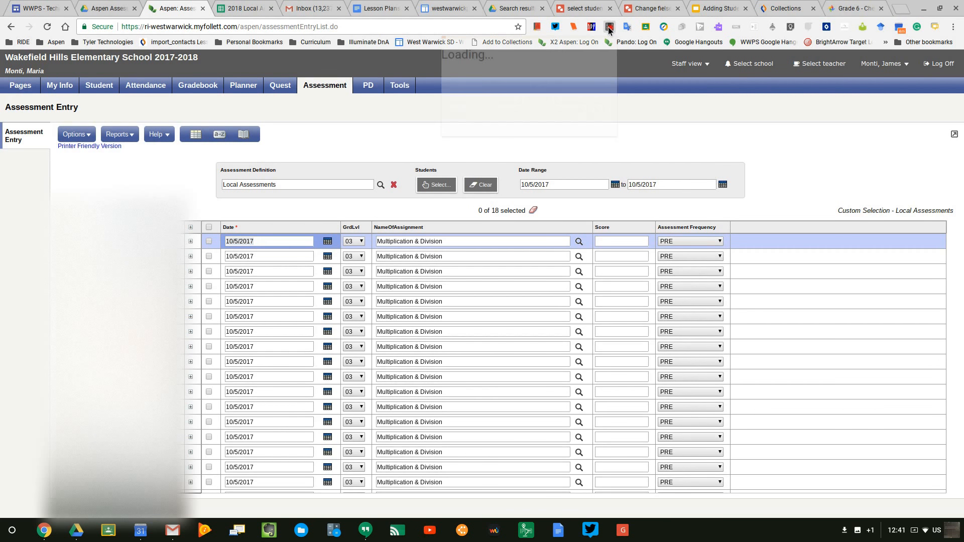